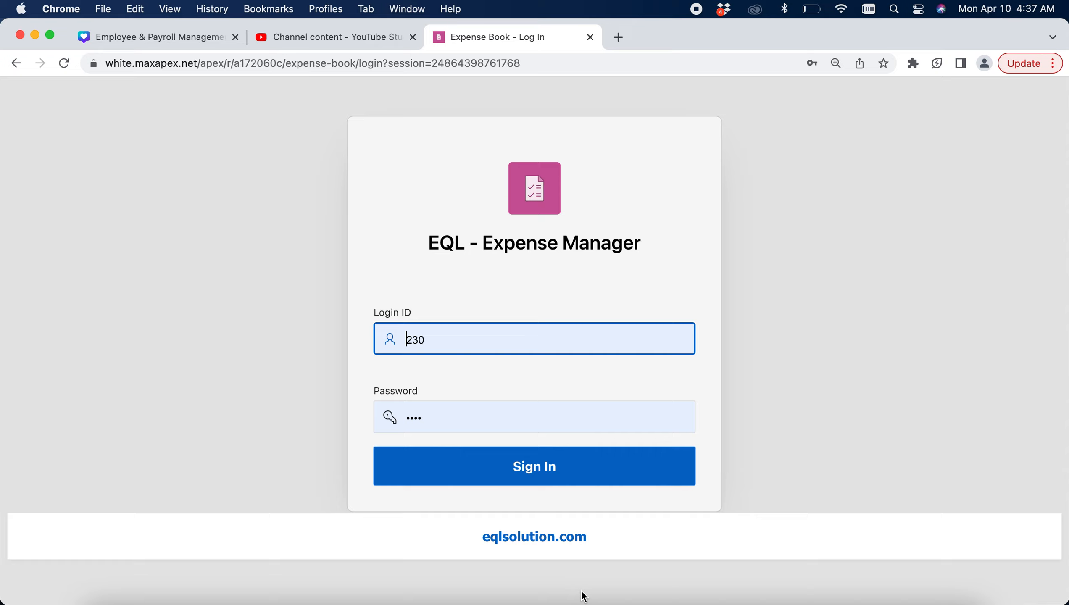
Sign in to the EQL Expense Manager with the prefilled credentials and open the employee loans and advances report
left_click(623, 466)
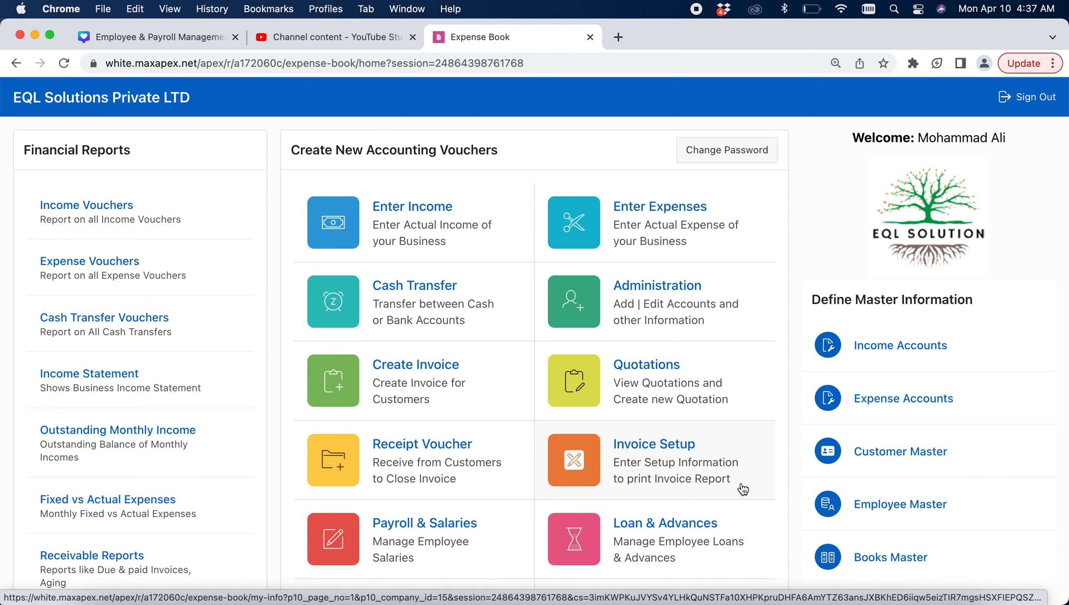
scroll(743, 489, "down", 3)
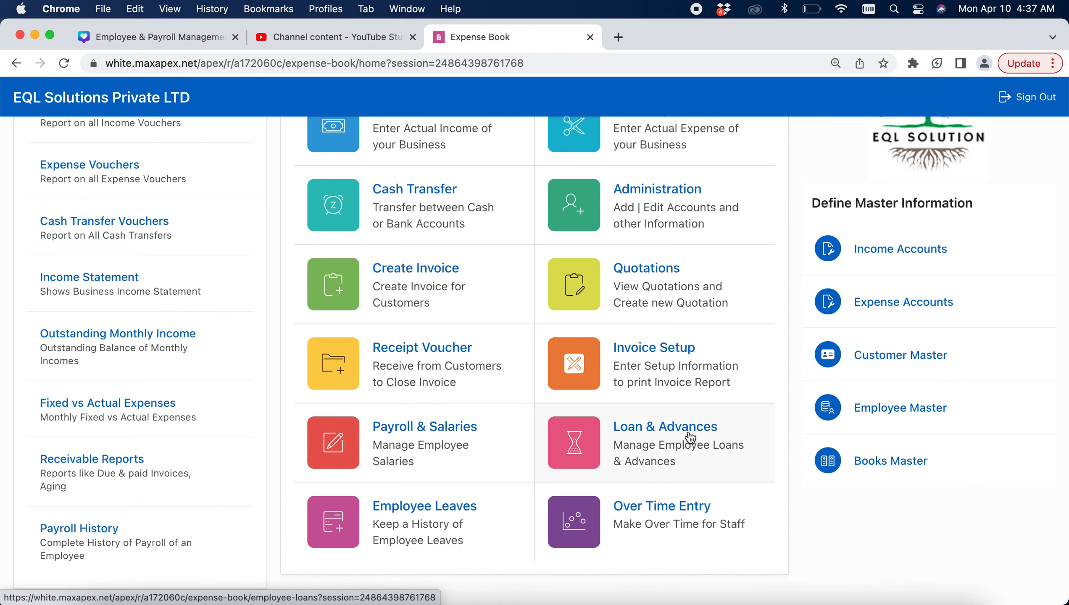
left_click(748, 451)
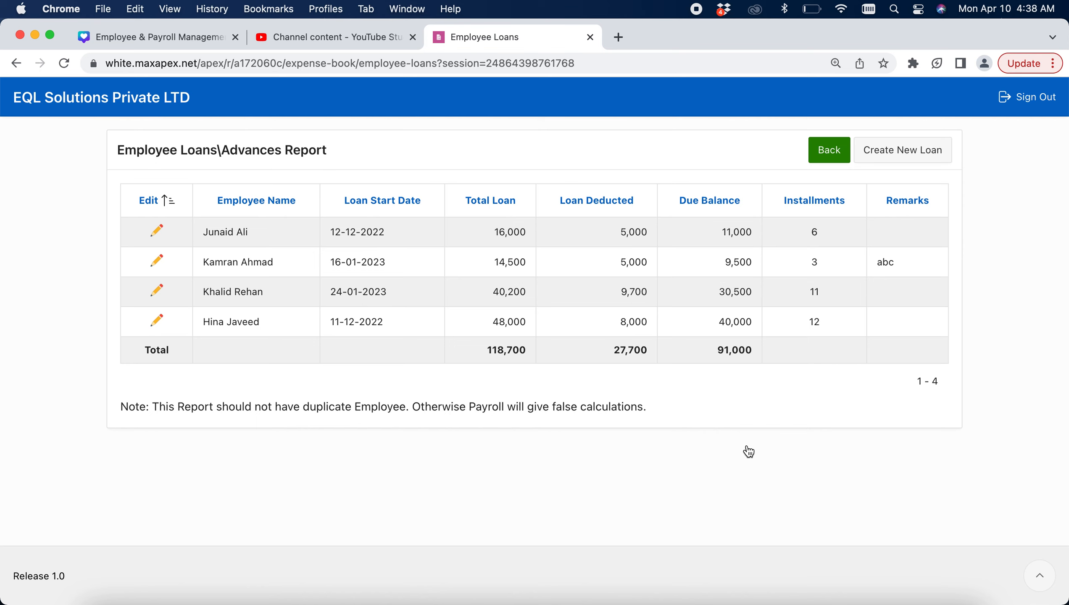
Start a new loan record, choose the fifth employee in the list, and set the loan start date to 01-04-2023
left_click(943, 159)
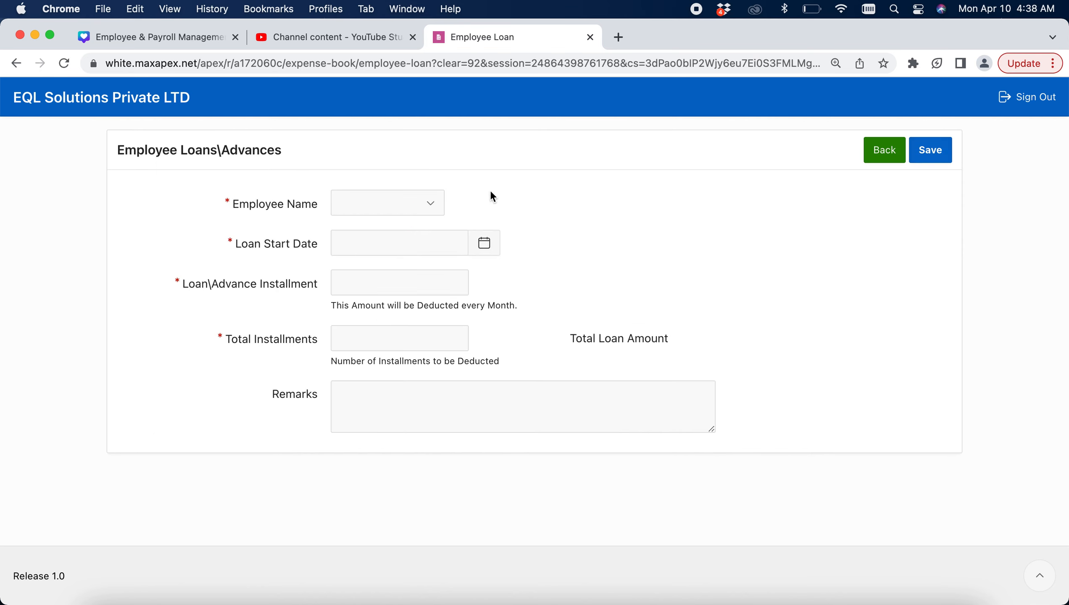
left_click(396, 206)
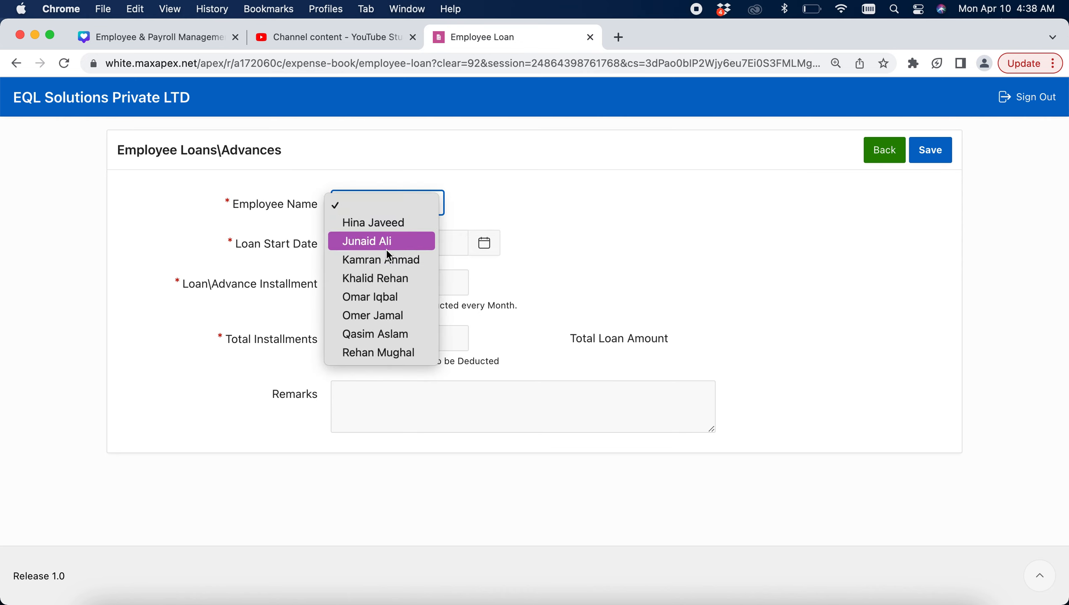
left_click(399, 301)
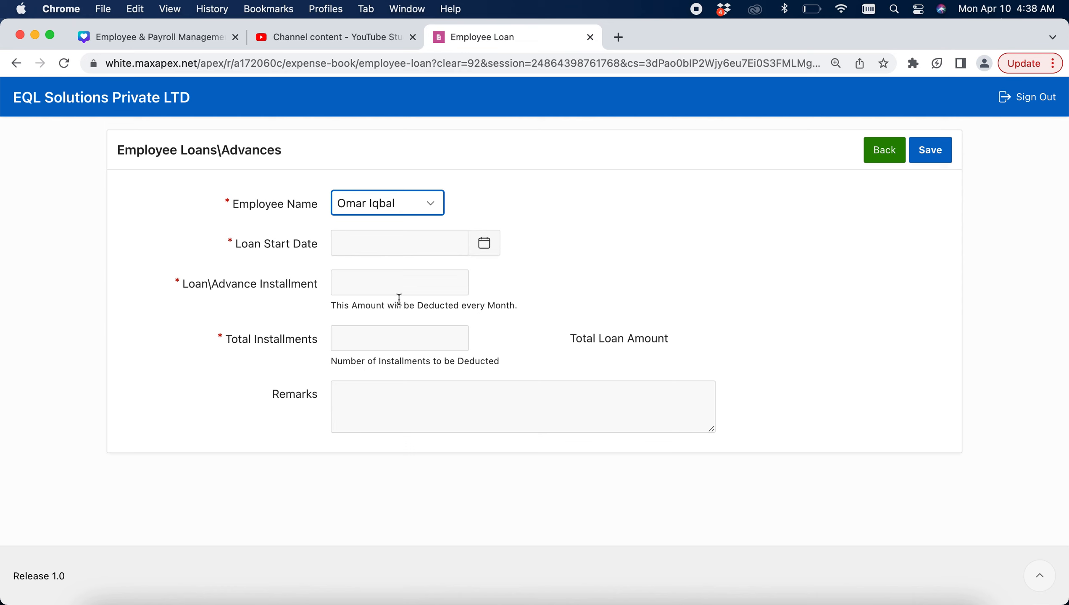
left_click(485, 245)
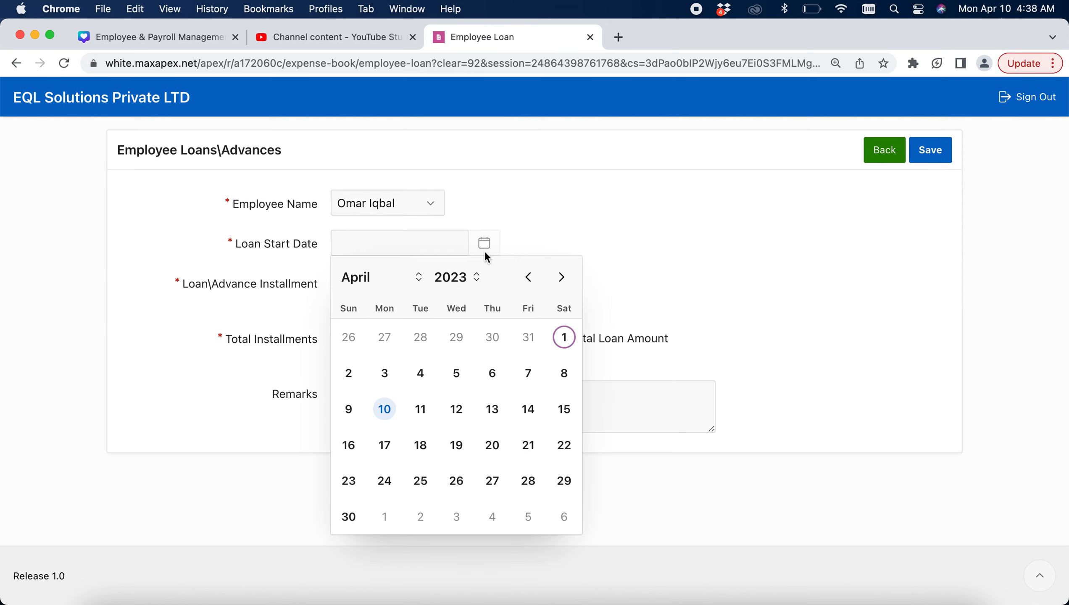
left_click(564, 337)
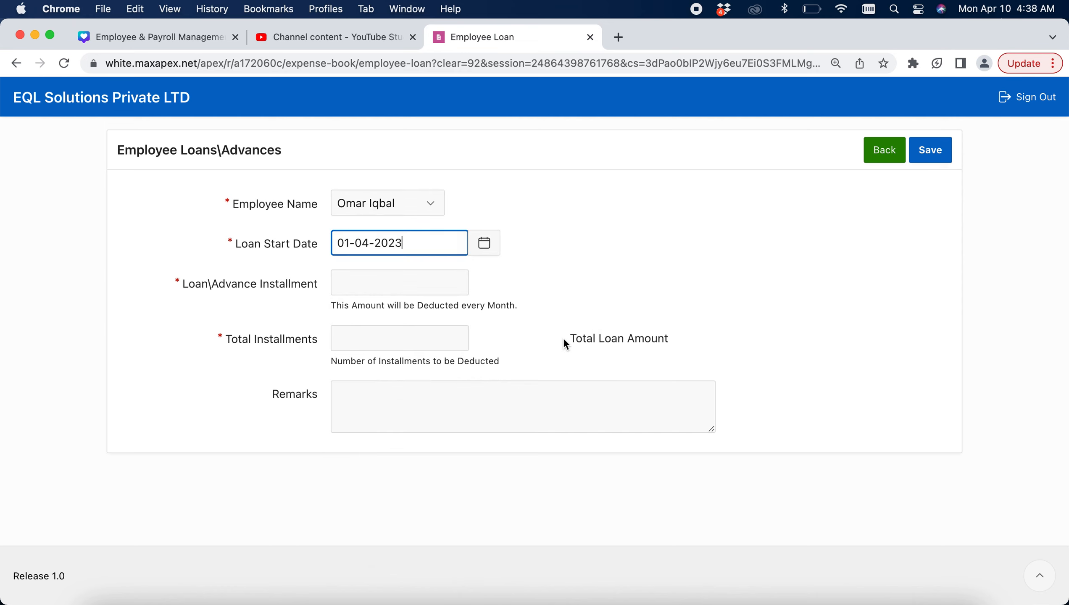
Set the monthly loan installment to 5000 with 6 total installments, leave the remarks blank, and save the loan
left_click(373, 276)
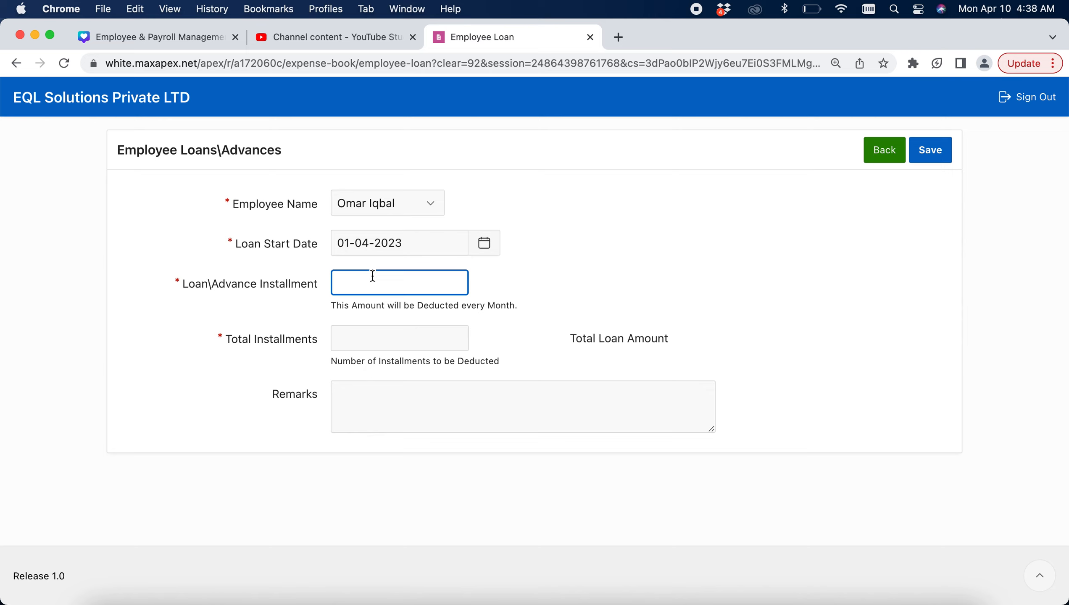
type("5000")
left_click(400, 340)
type("6")
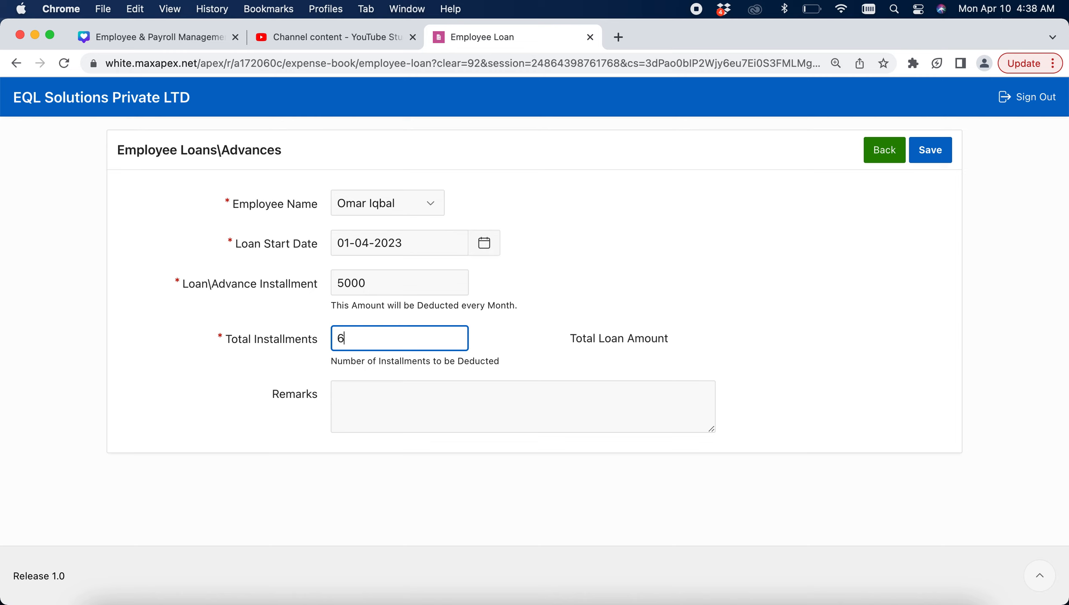
left_click(425, 419)
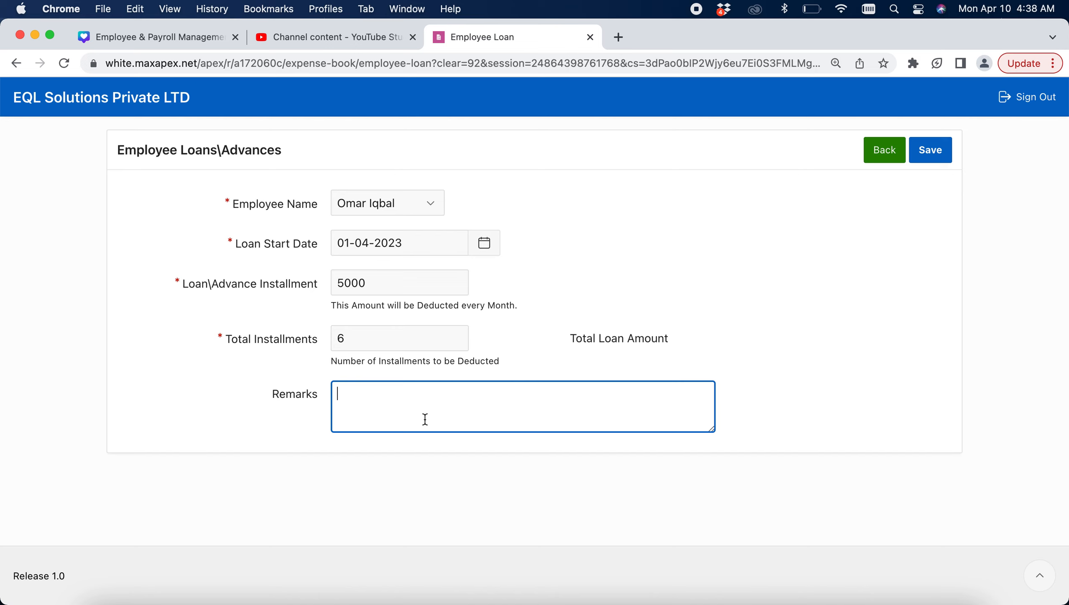
left_click(932, 155)
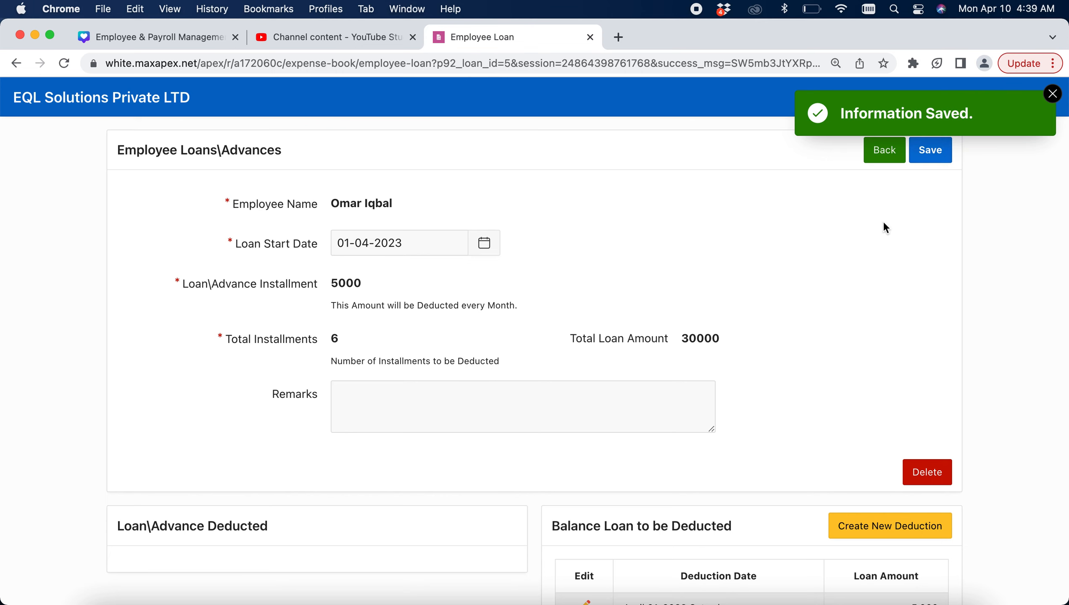
Review the saved loan's monthly deduction schedule and dismiss the low battery notification
scroll(818, 377, "down", 6)
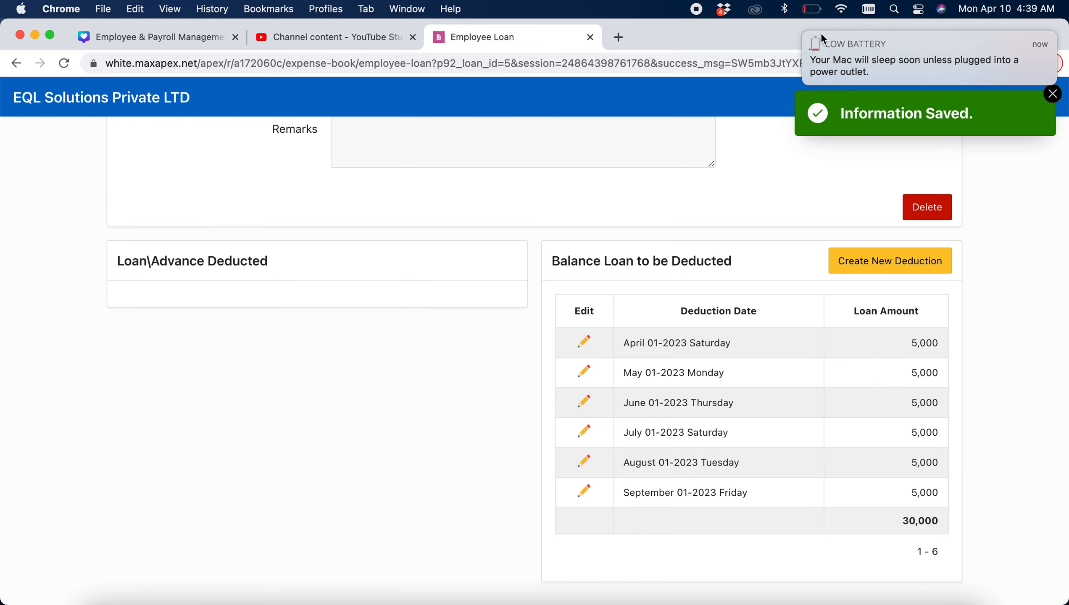
left_click(804, 33)
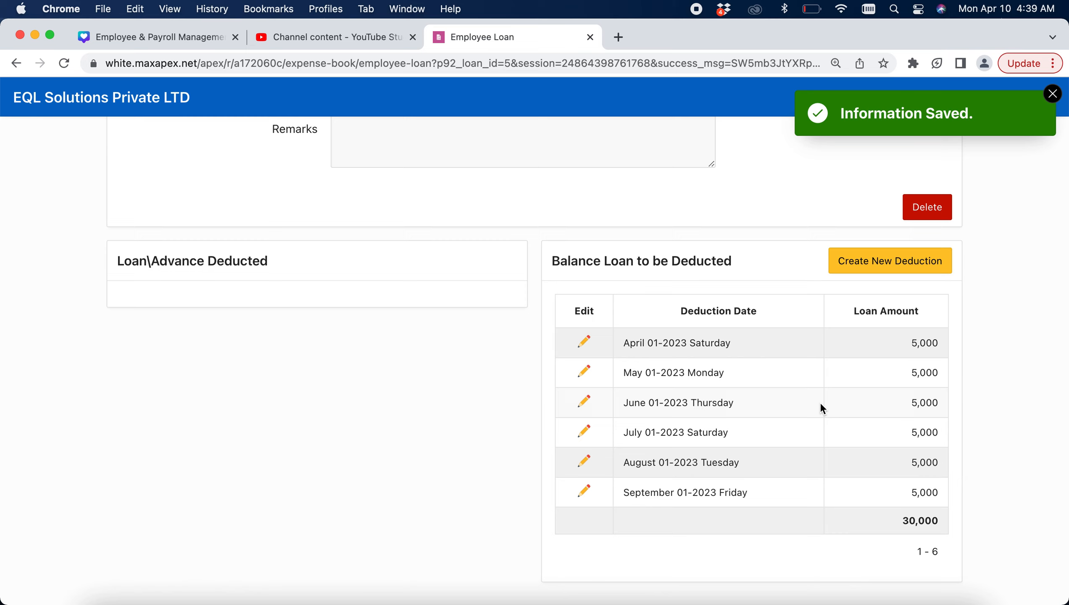
key("XF86MonBrightnessDown")
key("XF86MonBrightnessDown")
key("XF86MonBrightnessDown")
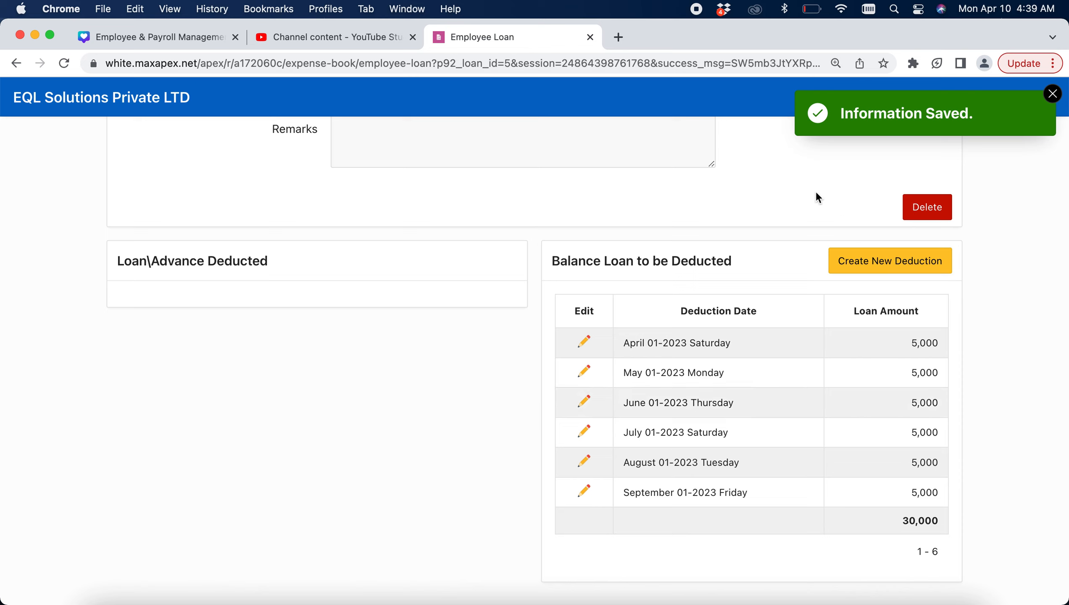
Set the May 01-2023 loan deduction amount to 2000, save it, and return to the loan record
left_click(587, 373)
double_click(425, 259)
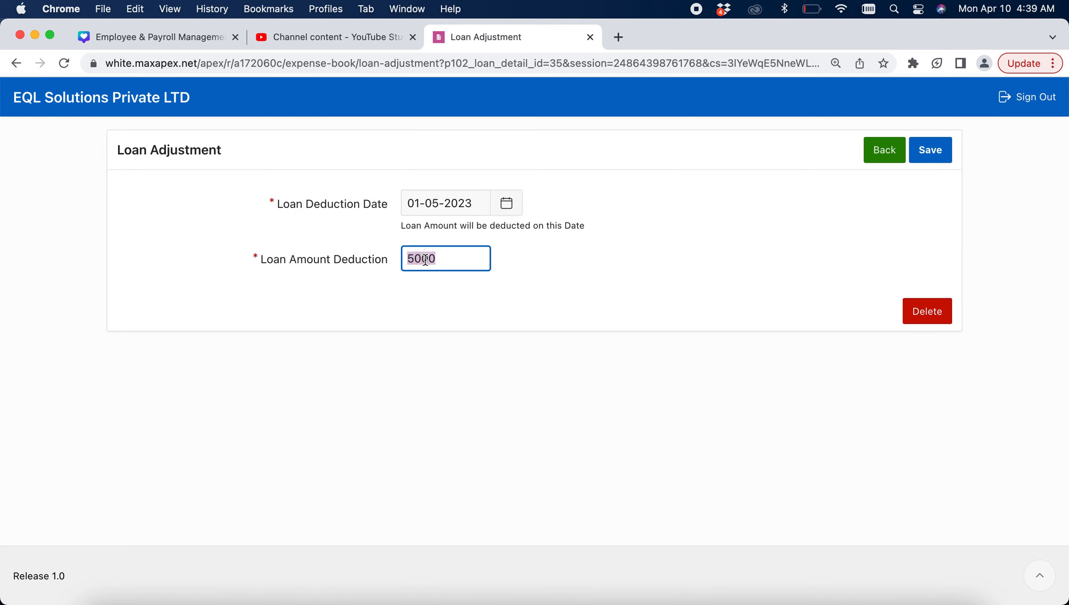
type("2000")
left_click(941, 151)
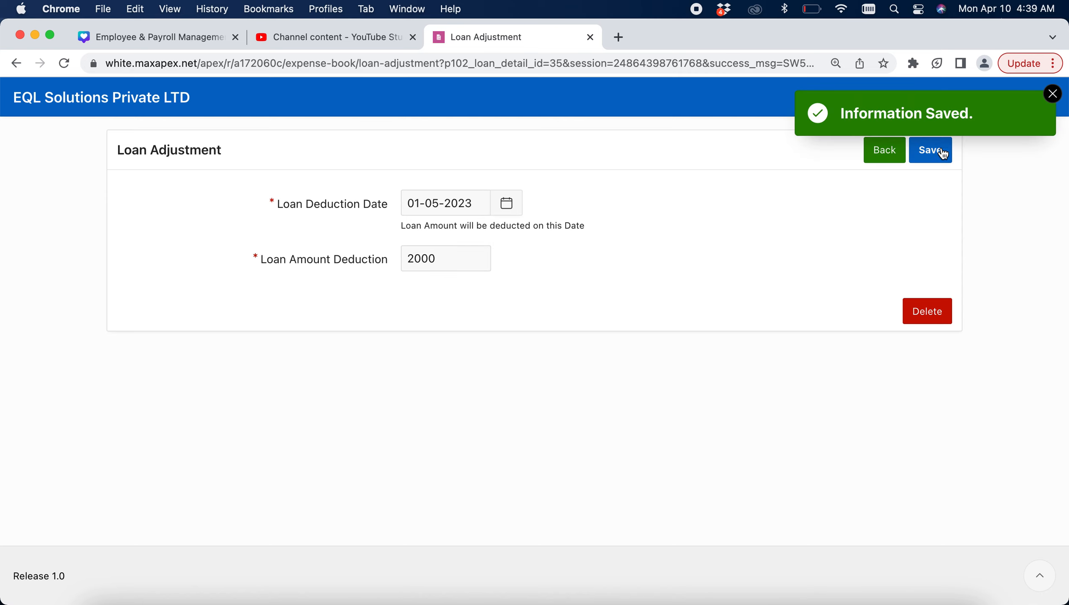
left_click(885, 151)
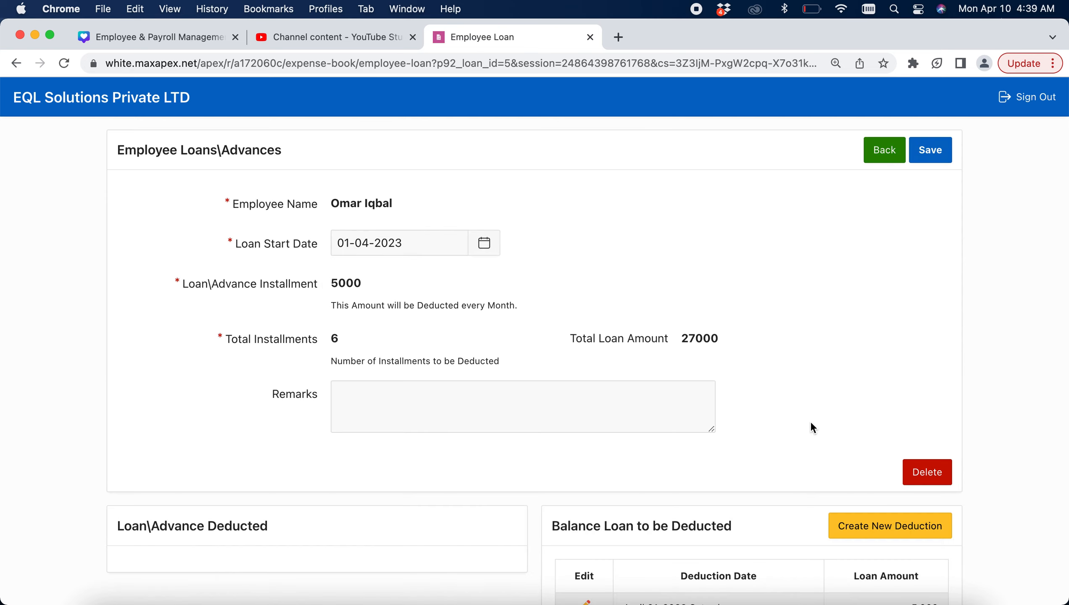
Set the June 01-2023 loan deduction amount to 8000, save it, and return to the loan record
scroll(811, 445, "down", 7)
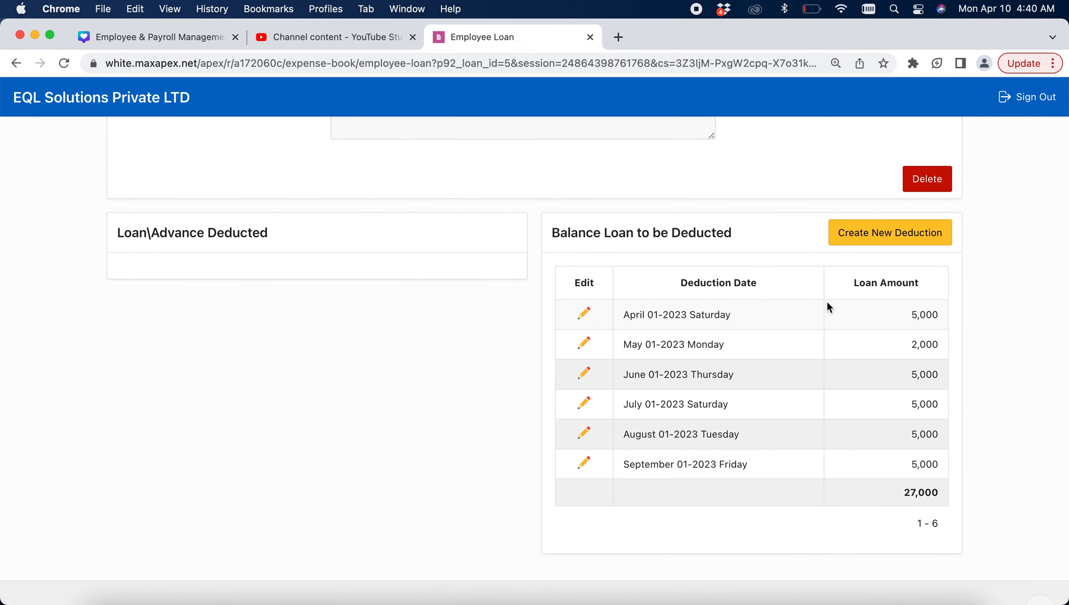
left_click(585, 376)
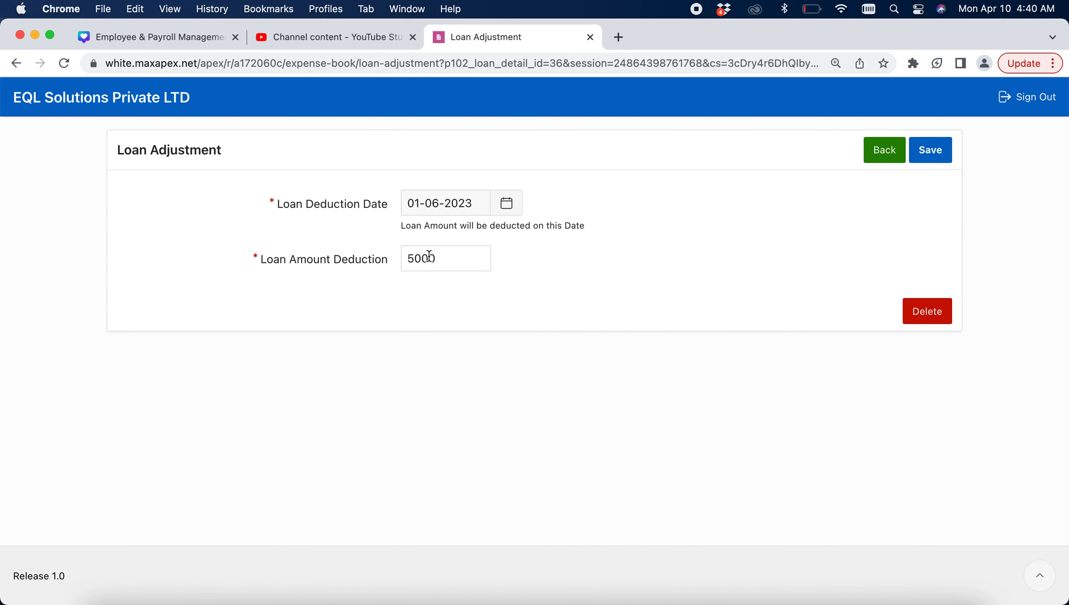
left_click(421, 259)
key("Left")
key("BackSpace")
type("8")
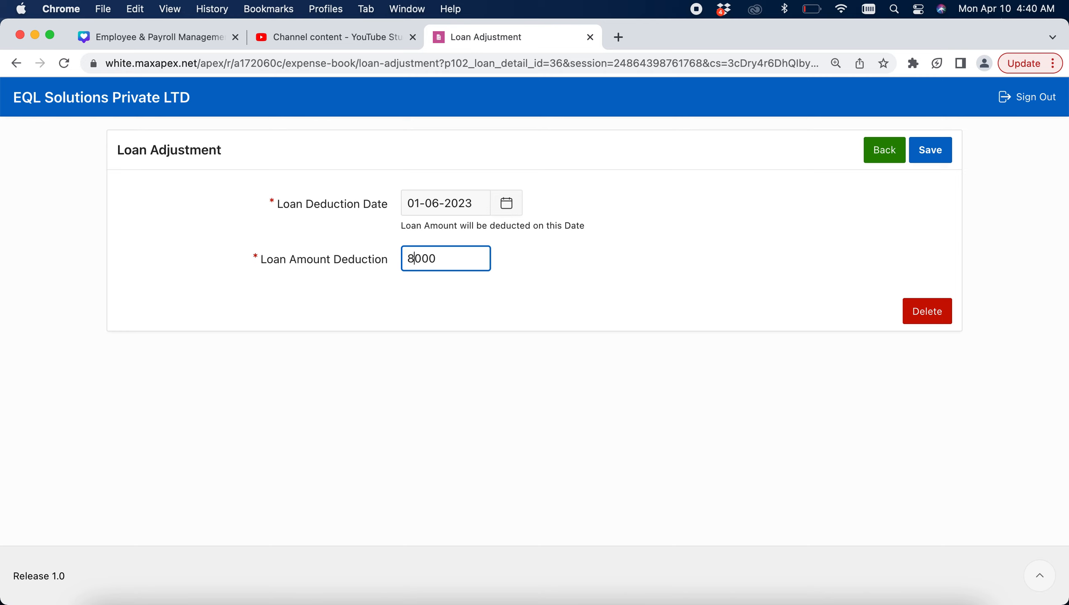
left_click(931, 152)
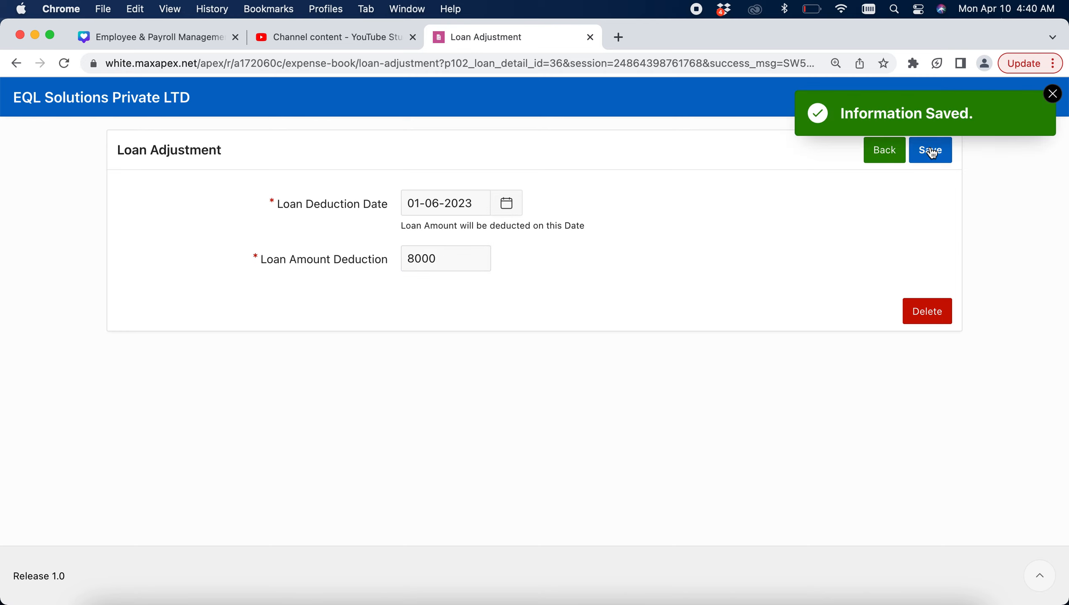
left_click(898, 154)
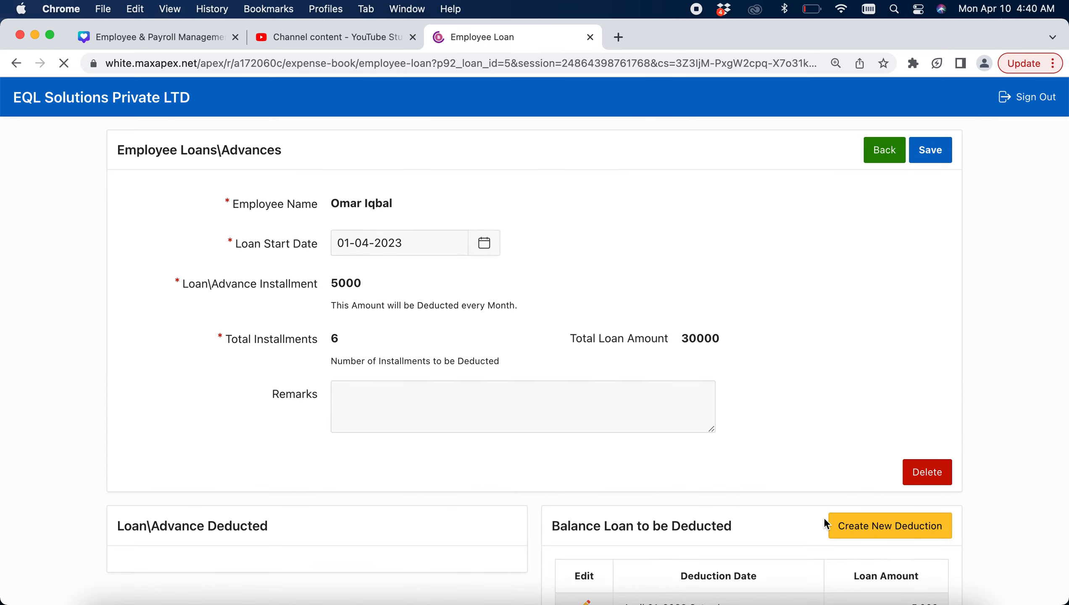
Check the total loan amount and adjusted deduction schedule, and view the April 01-2023 deduction's details without editing them
scroll(823, 518, "down", 5)
scroll(823, 517, "up", 5)
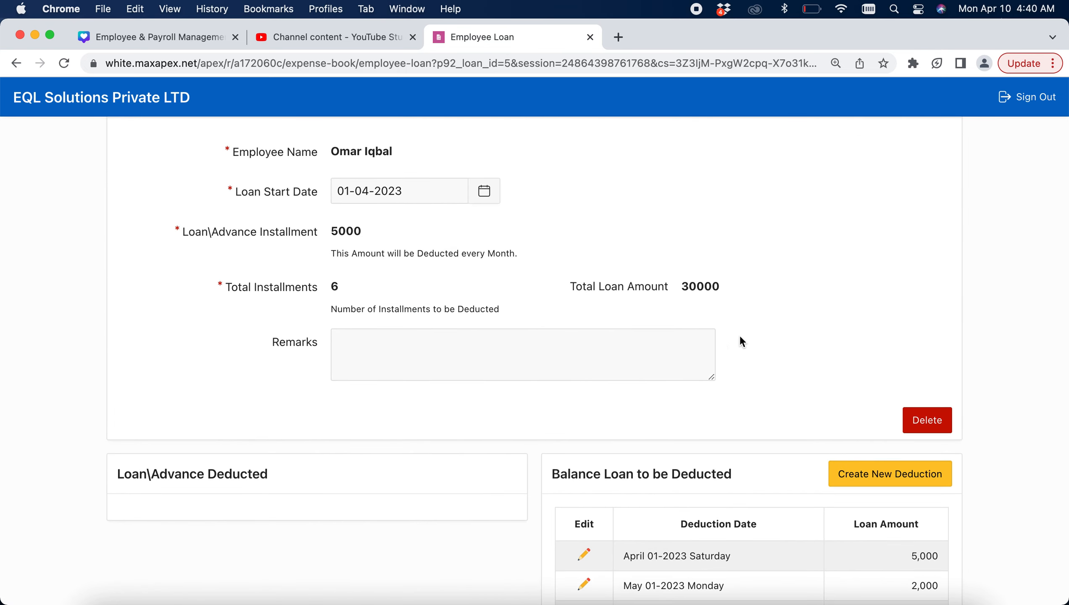
scroll(863, 537, "down", 6)
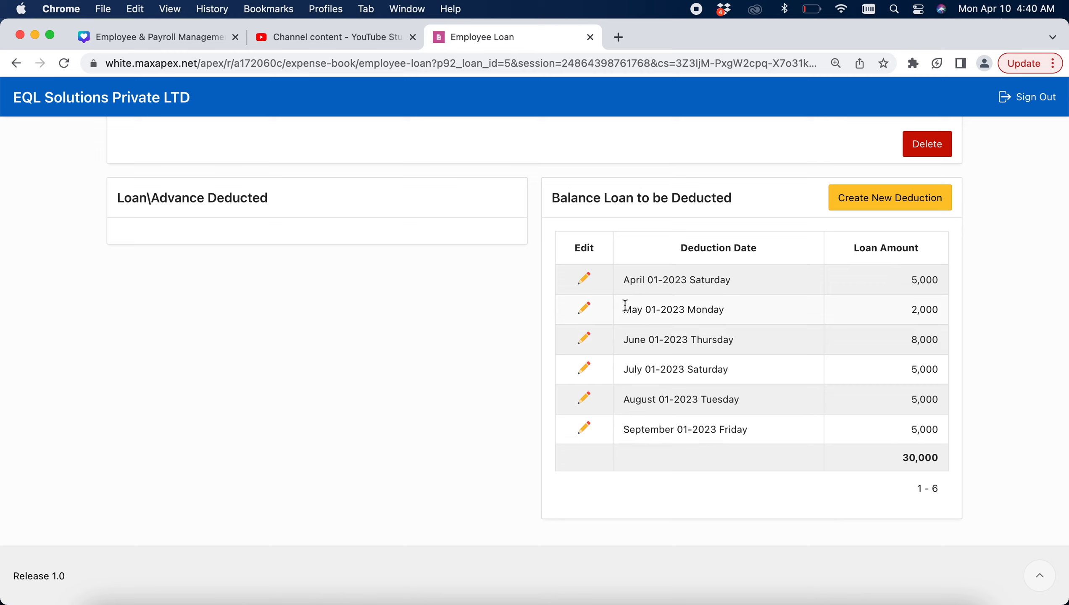
left_click(585, 280)
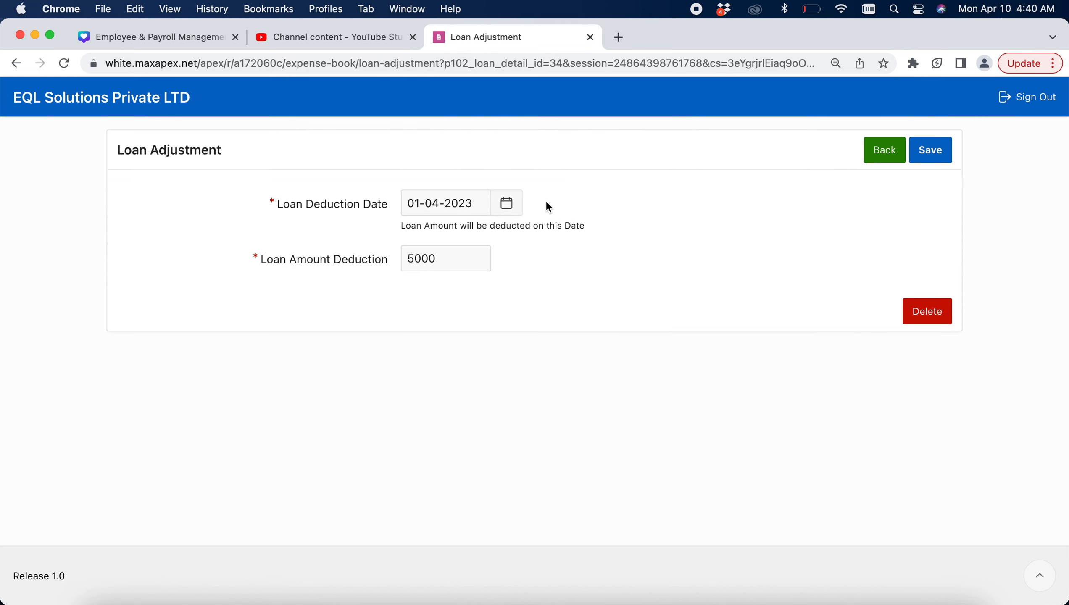
left_click(872, 153)
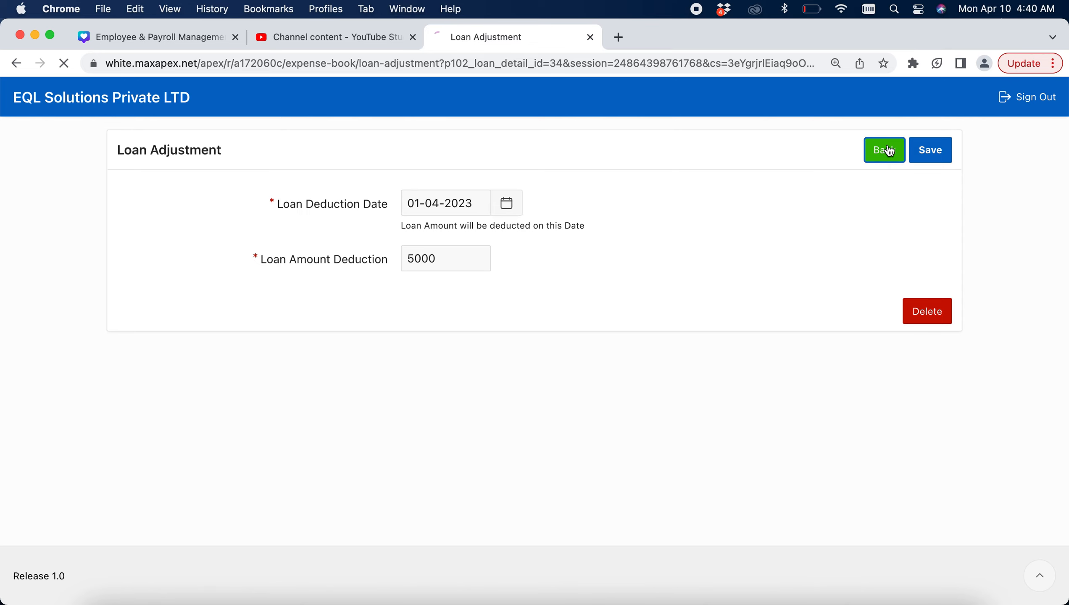
Move the April 01-2023 deduction's date to 09-10-2023, save the adjustment, and return to the loan record
scroll(704, 512, "down", 7)
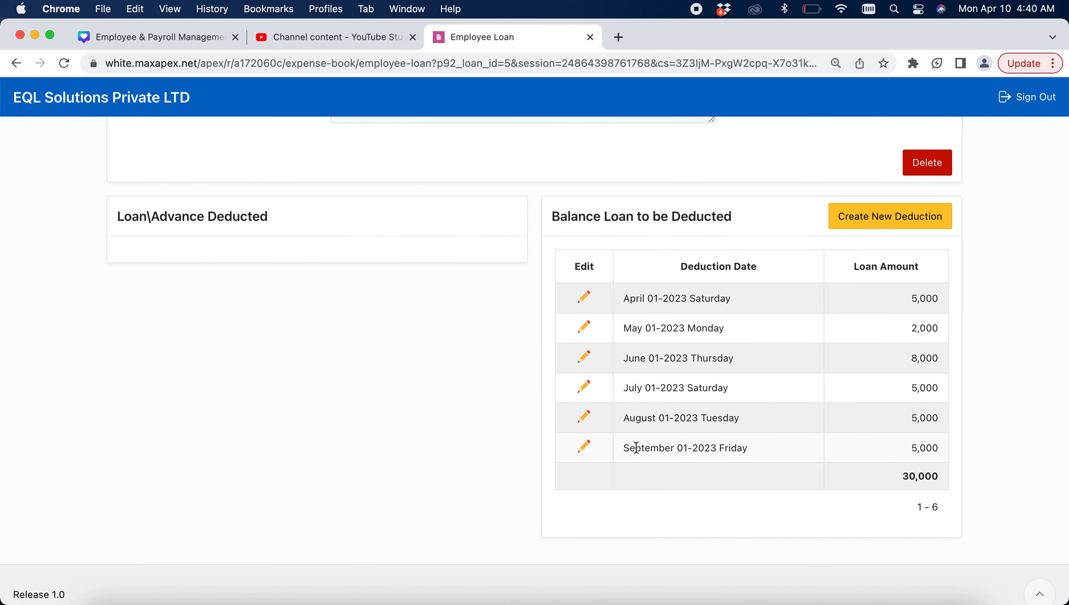
left_click(583, 297)
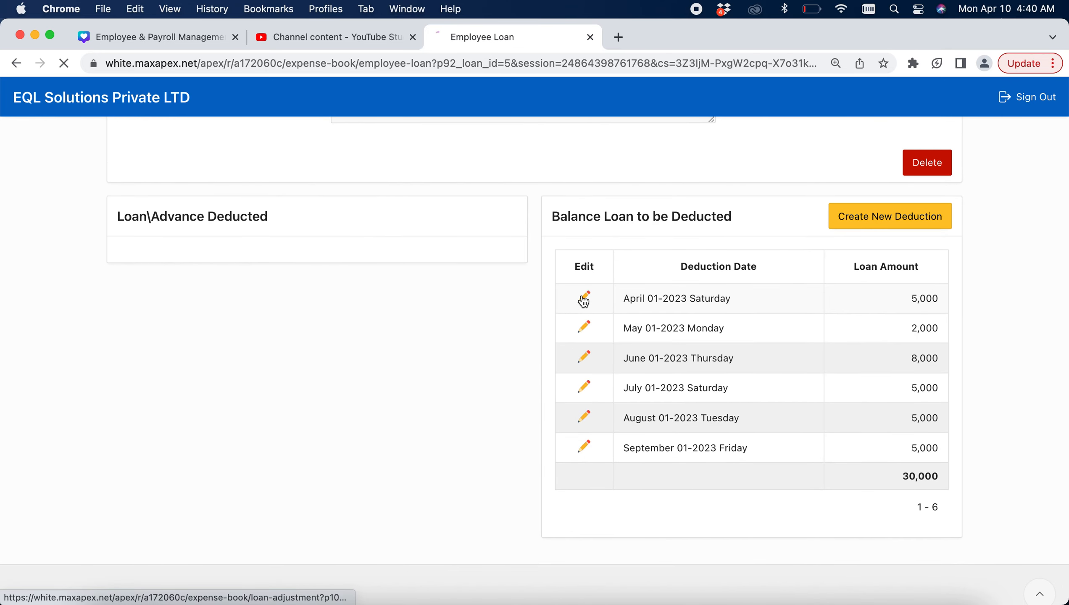
left_click(508, 203)
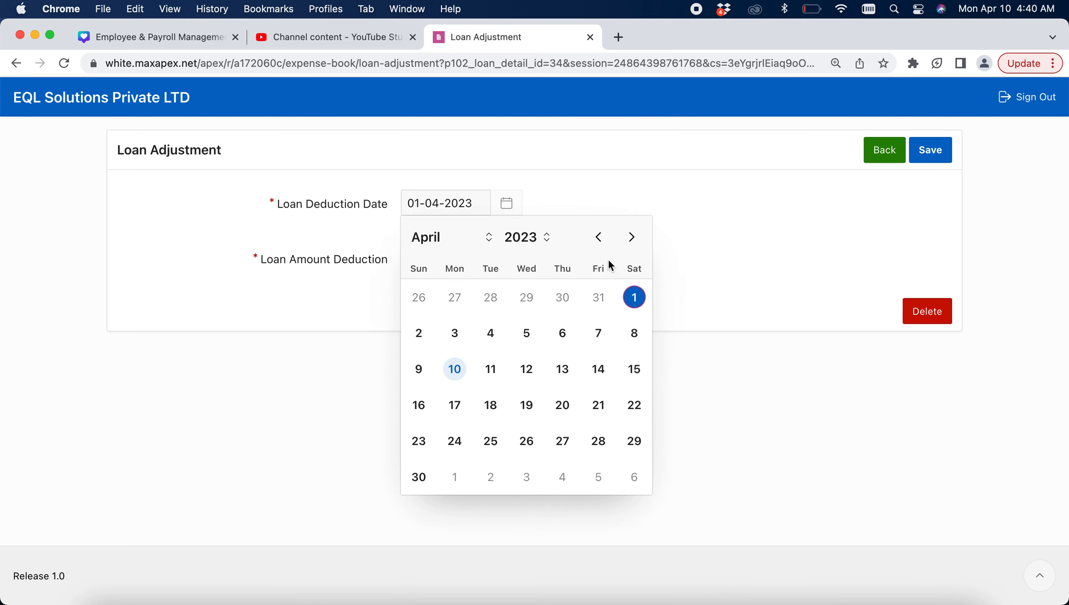
left_click(490, 238)
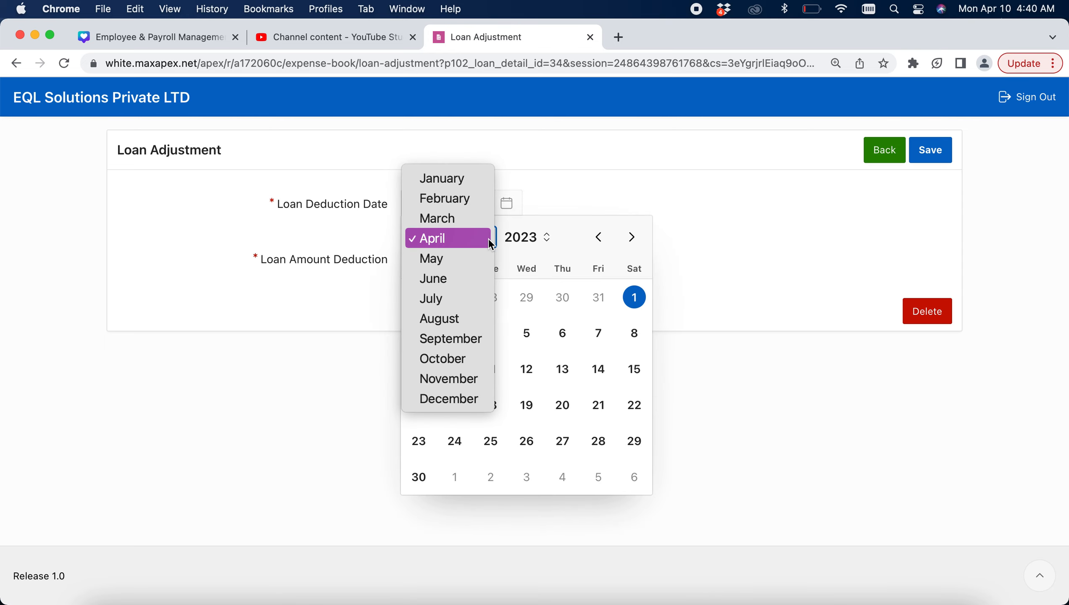
left_click(446, 359)
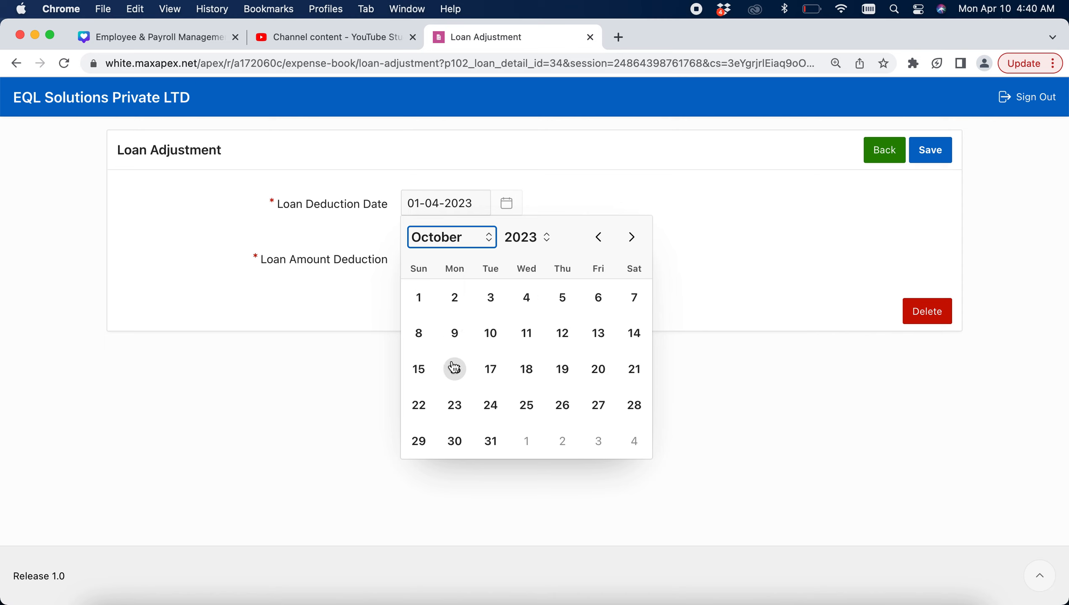
left_click(454, 333)
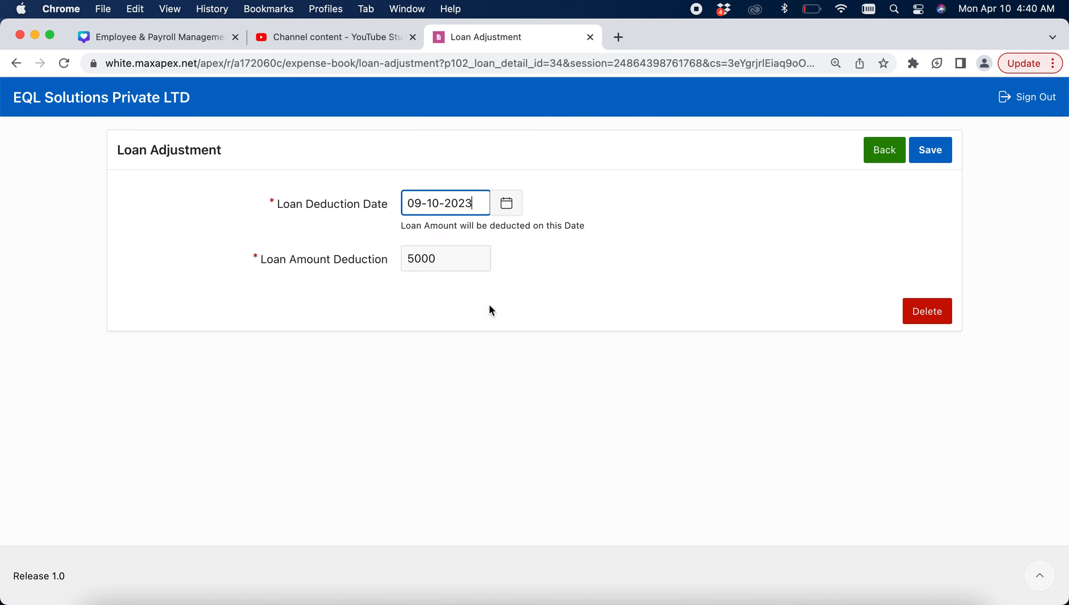
left_click(923, 156)
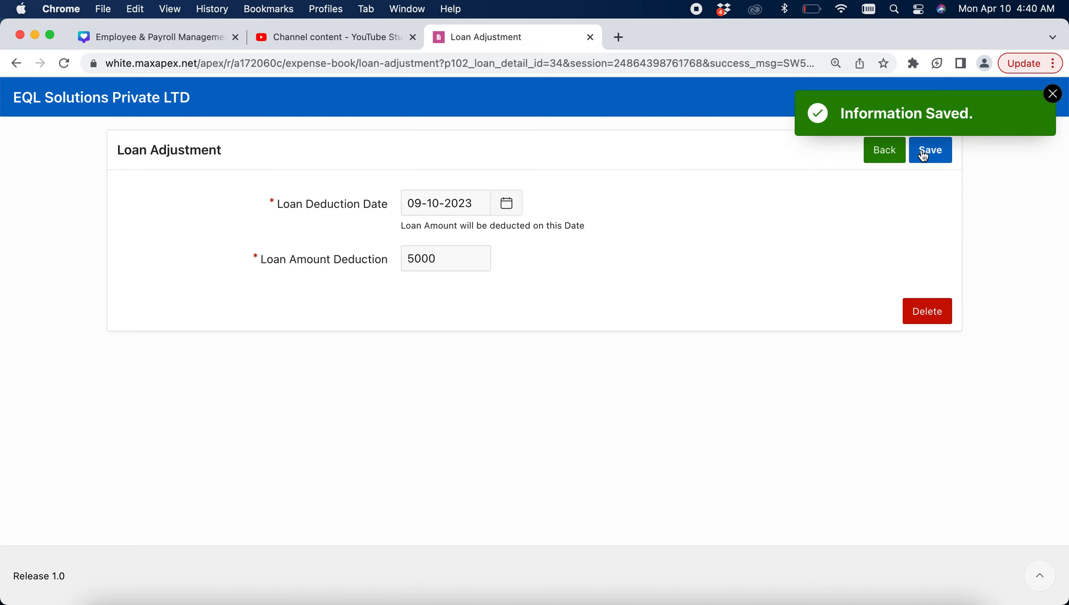
left_click(883, 151)
Review the rescheduled deductions and the total loan amount on the loan record
scroll(832, 472, "down", 8)
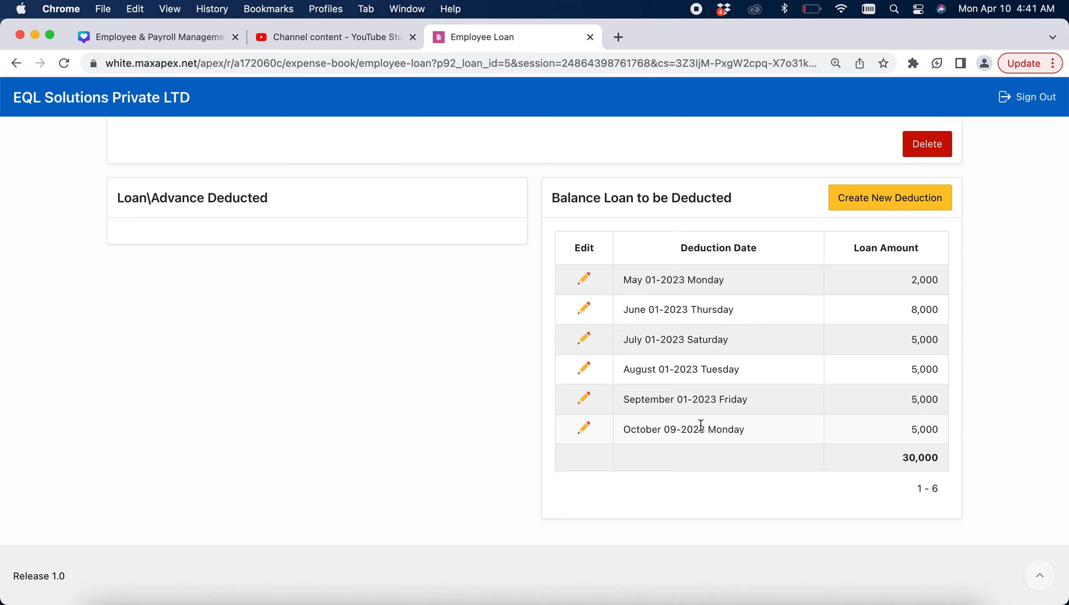
scroll(701, 425, "up", 5)
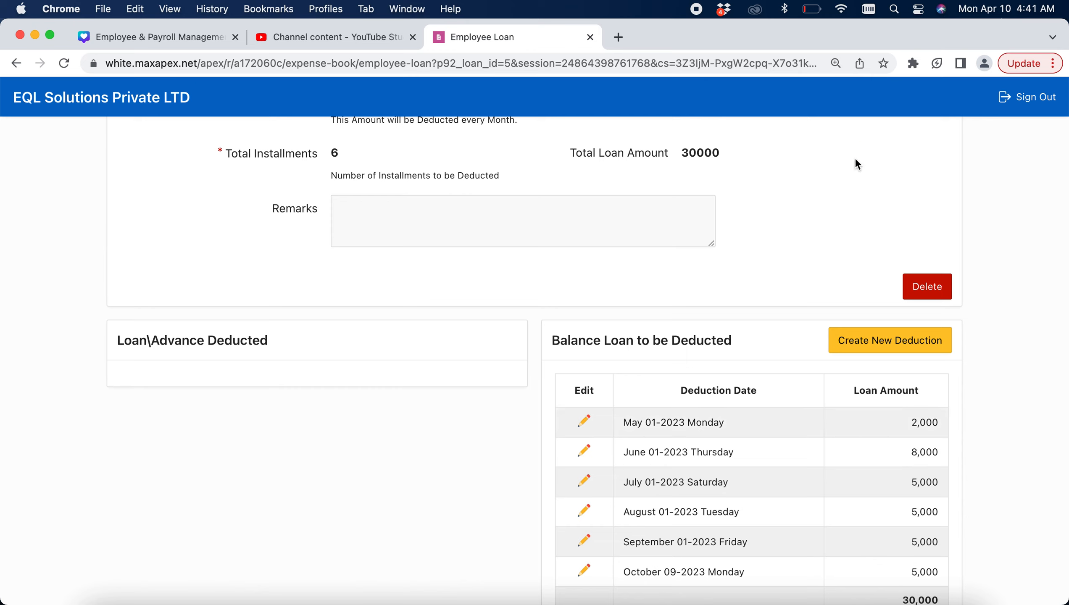
scroll(836, 224, "up", 5)
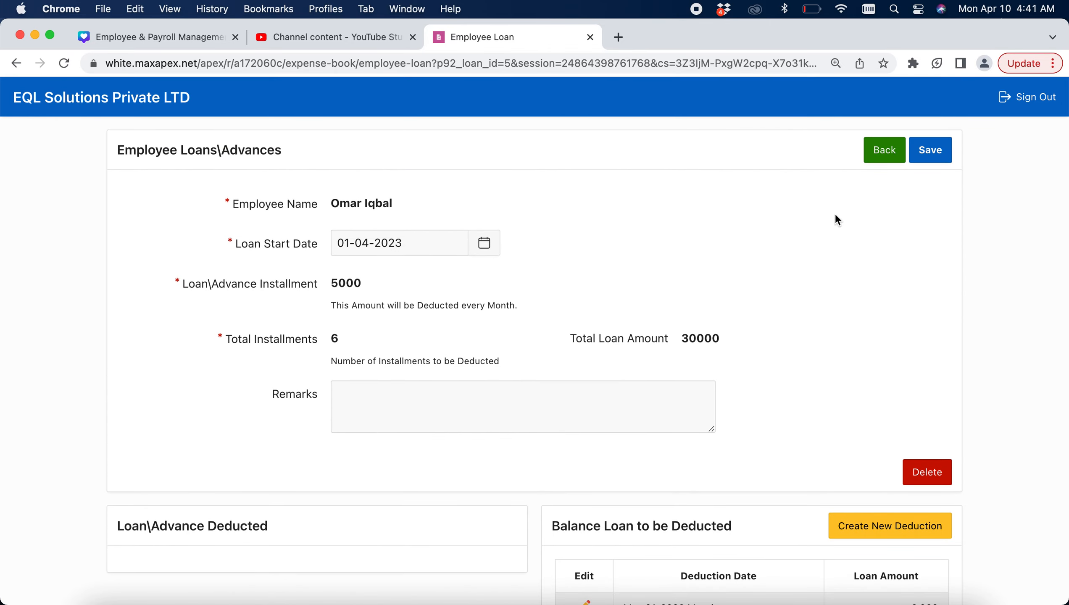
Return to the employee loans report, check the total due balance, and go back to the home page
left_click(884, 150)
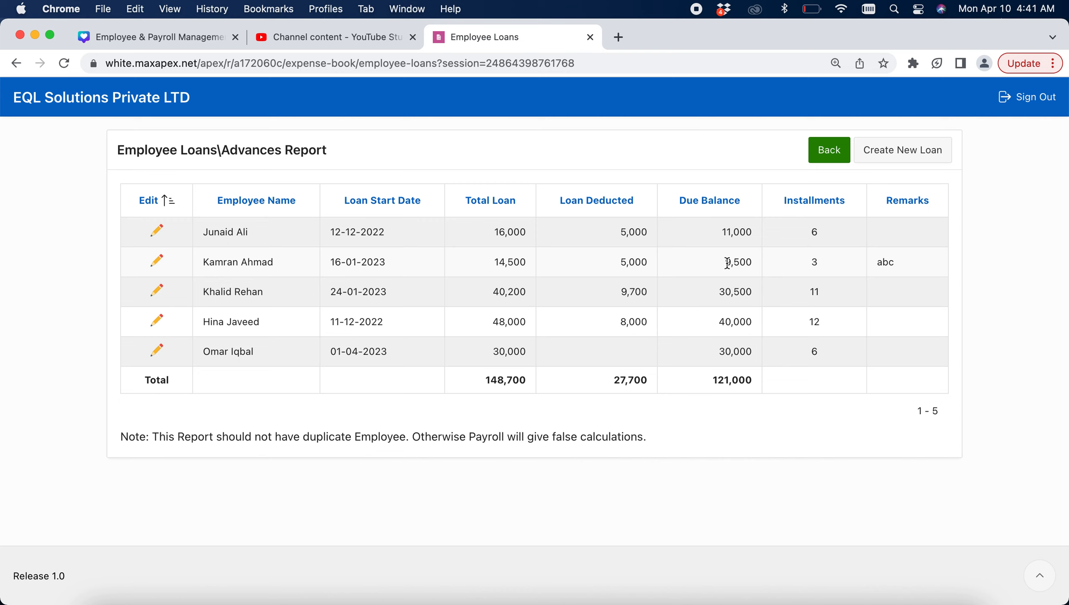
double_click(732, 384)
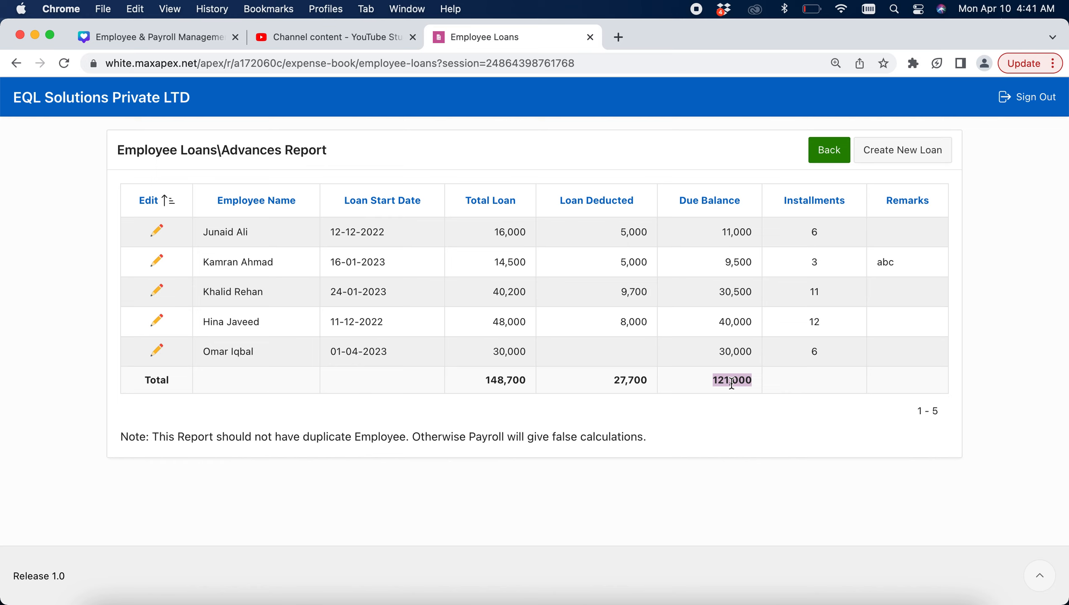
left_click(821, 159)
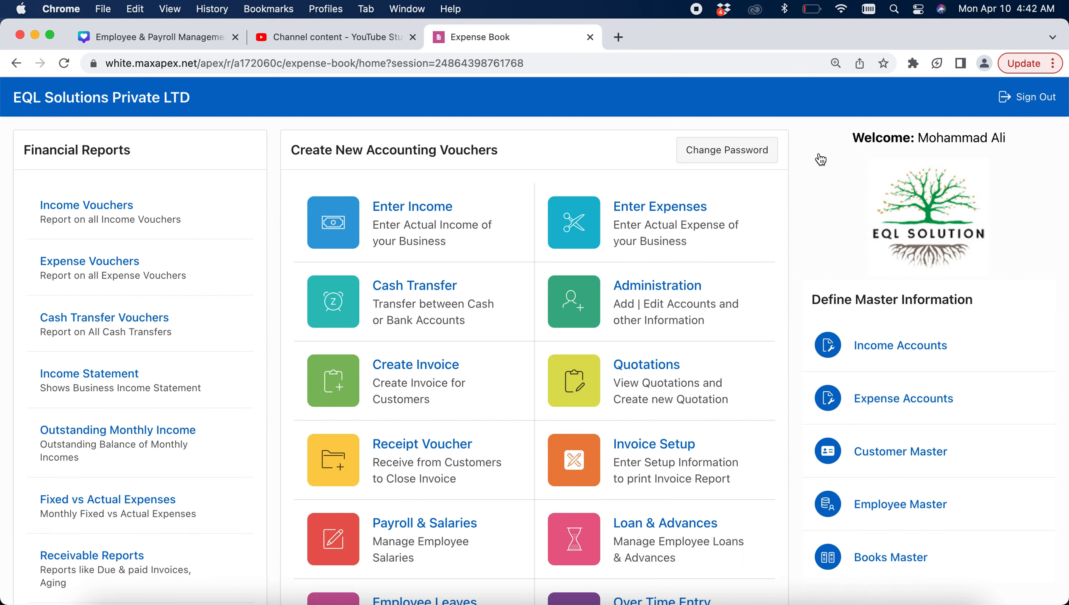